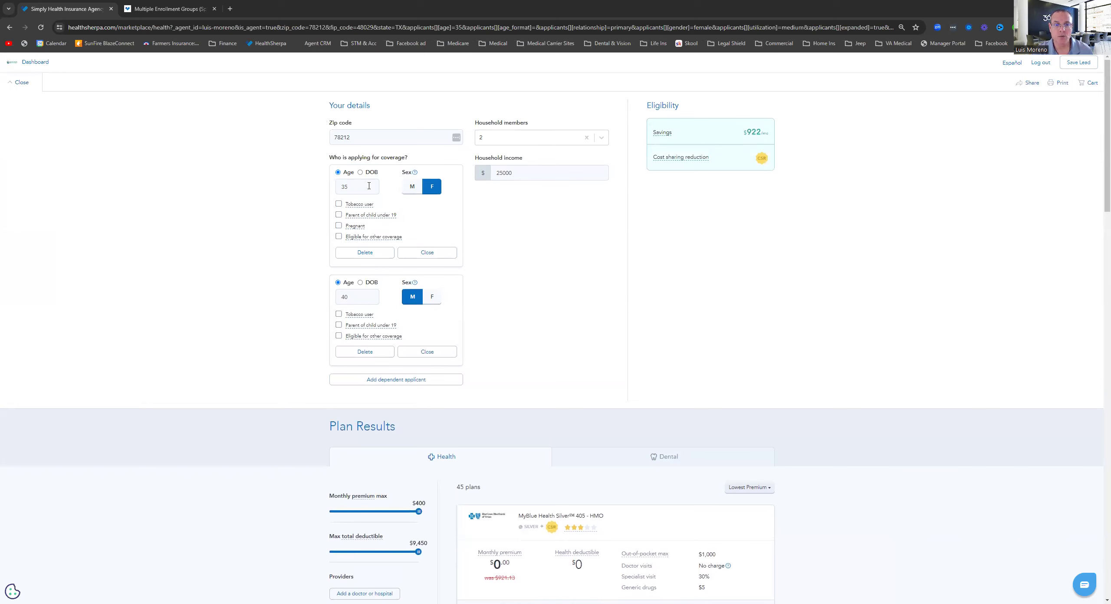
pyautogui.scroll(-7, 571, 288)
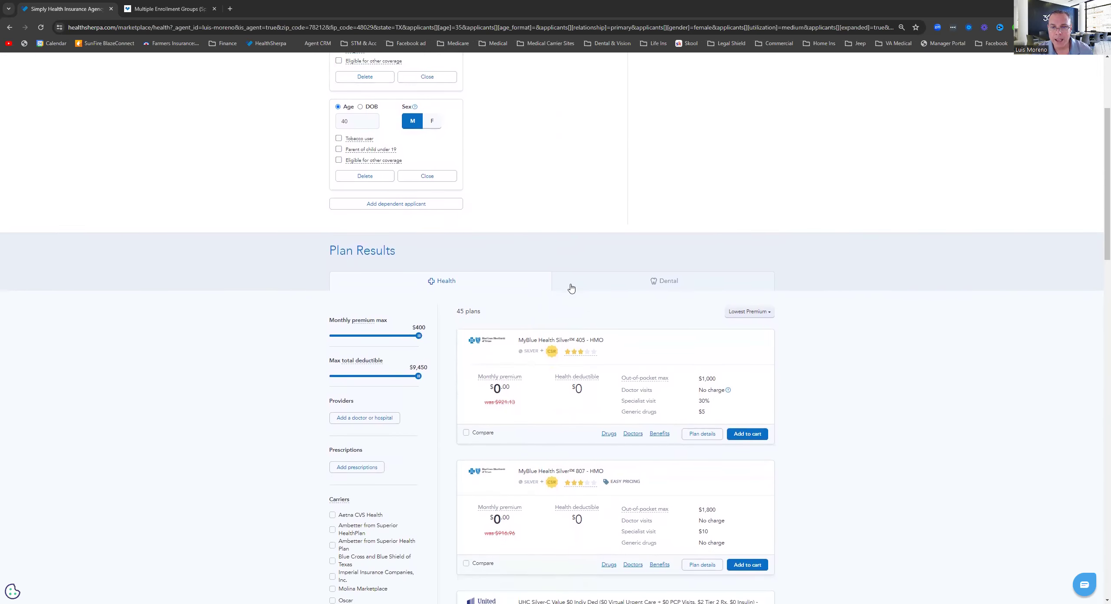
pyautogui.scroll(-6, 571, 288)
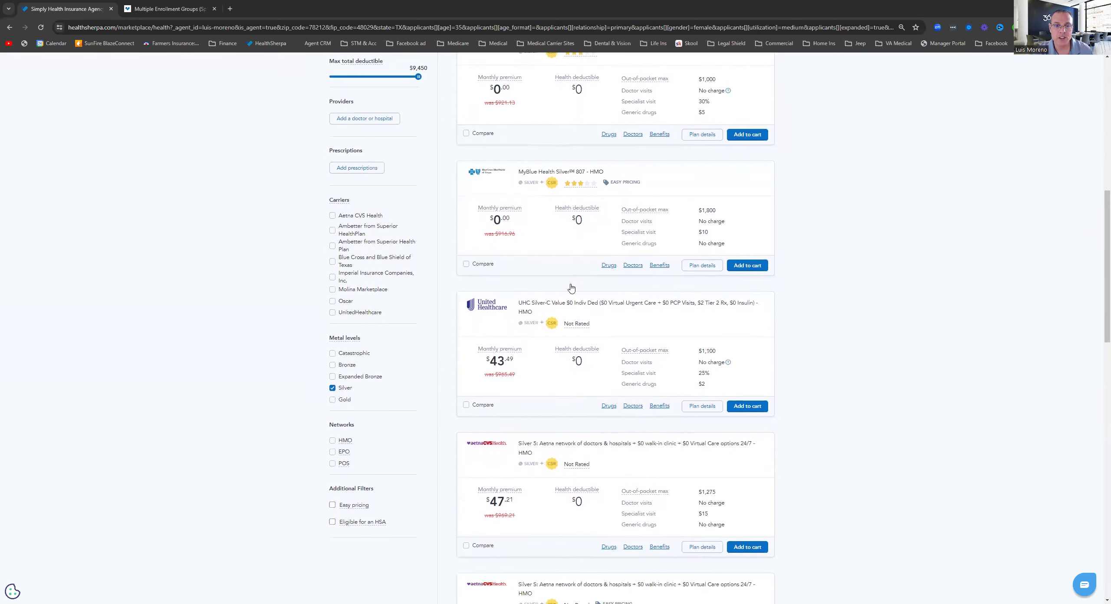
pyautogui.scroll(8, 571, 288)
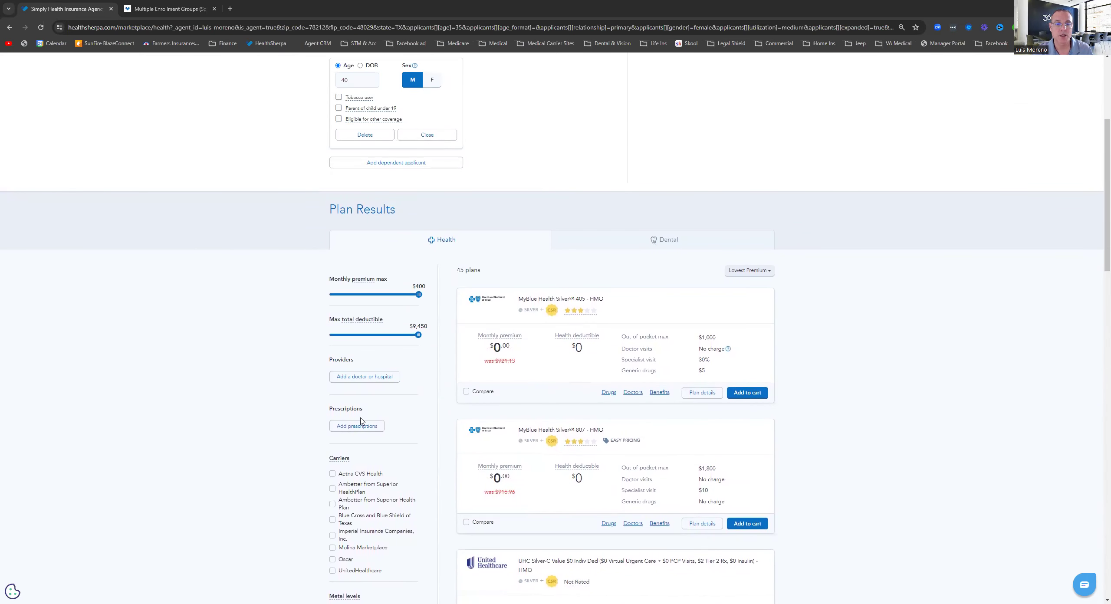
pyautogui.scroll(-4, 589, 328)
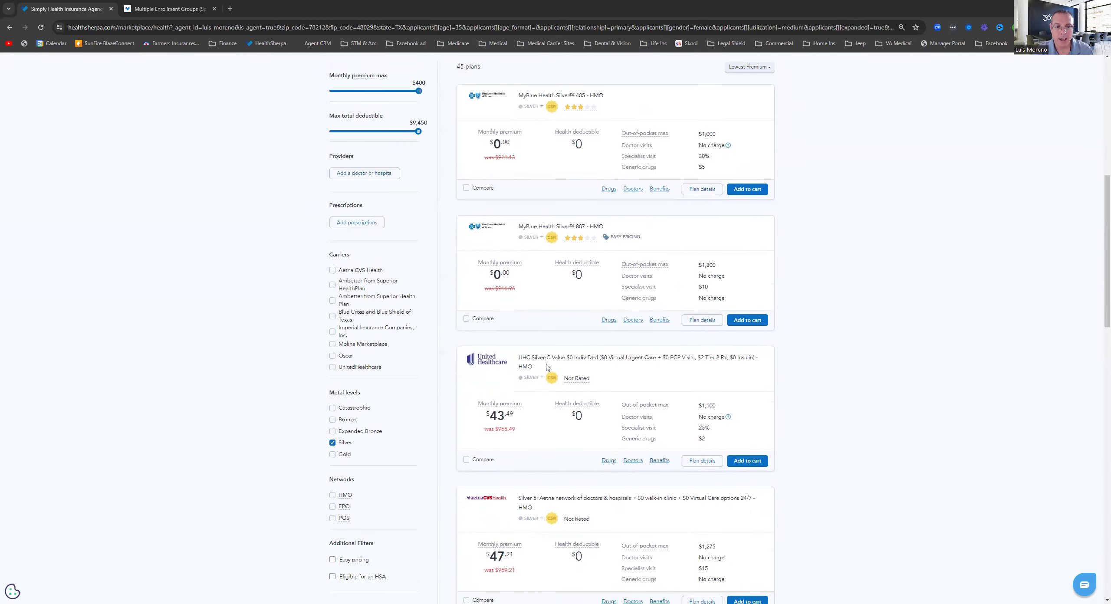
pyautogui.scroll(2, 589, 328)
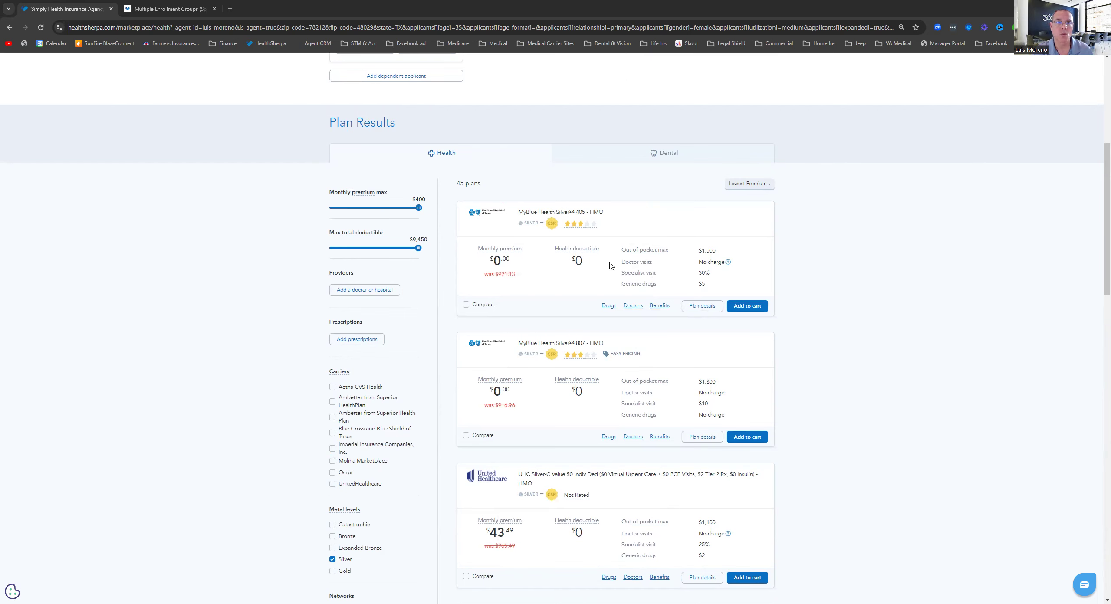
pyautogui.scroll(-5, 606, 272)
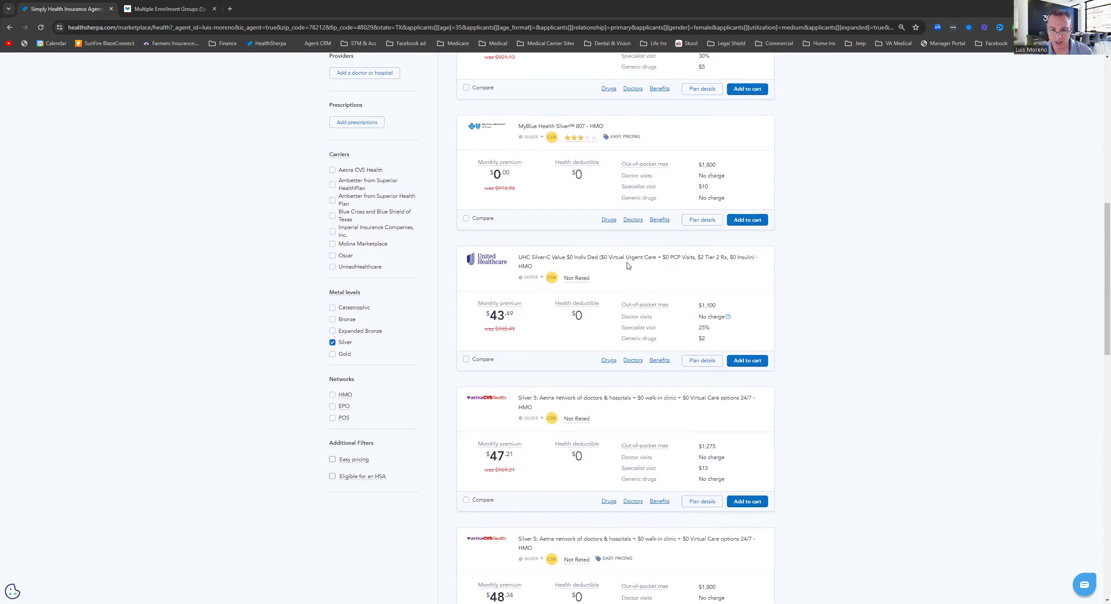
pyautogui.scroll(8, 577, 325)
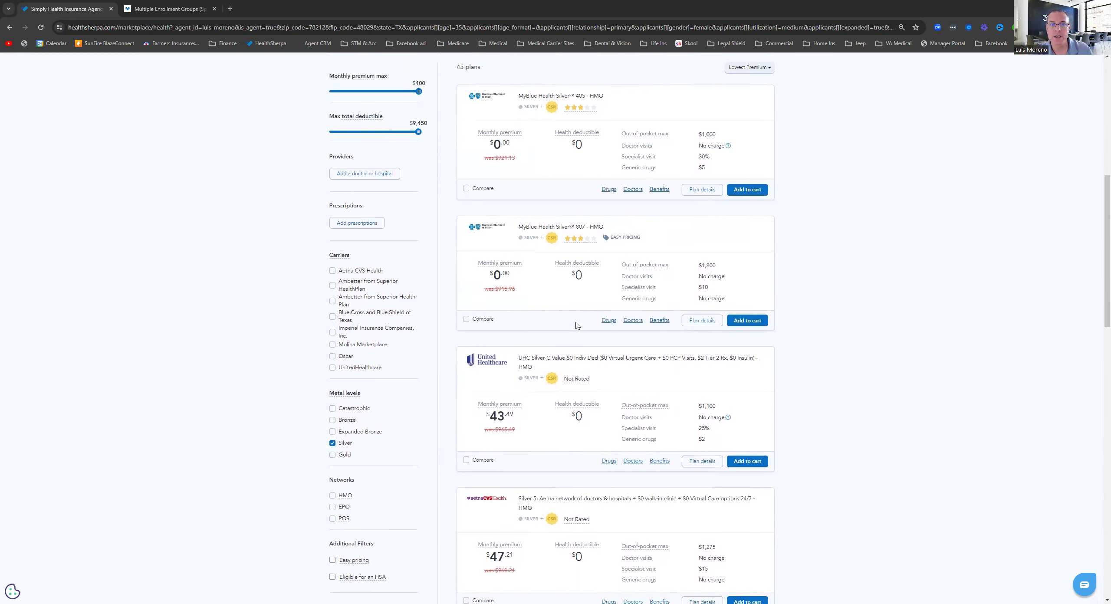
pyautogui.scroll(3, 577, 326)
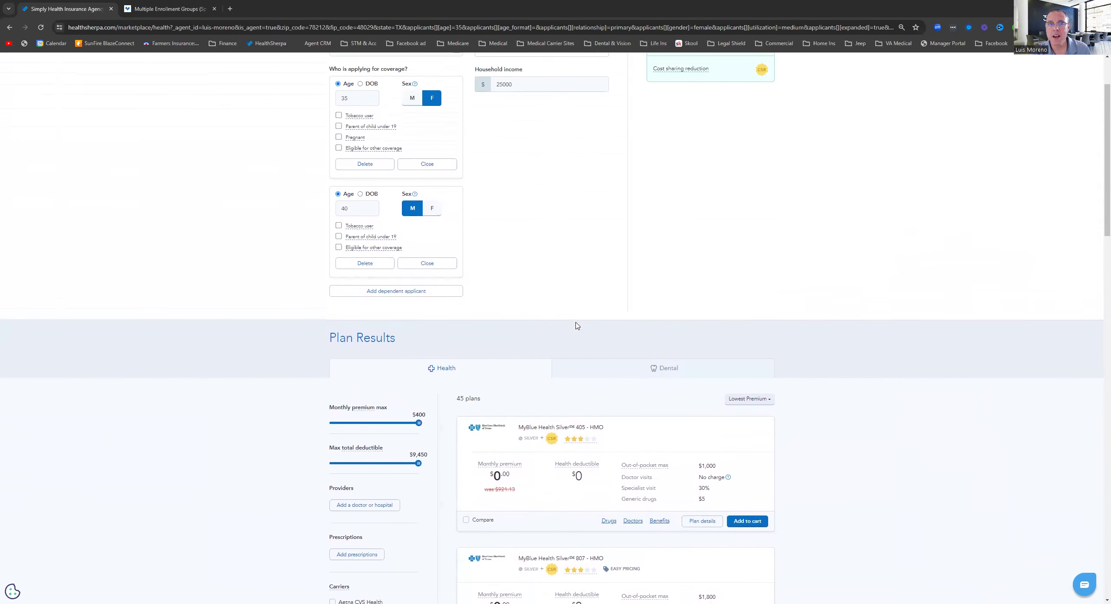
# Add the MyBlue Health Silver 807 HMO plan ($0.00/mo) to the cart and return to the plans.
pyautogui.scroll(-5, 579, 326)
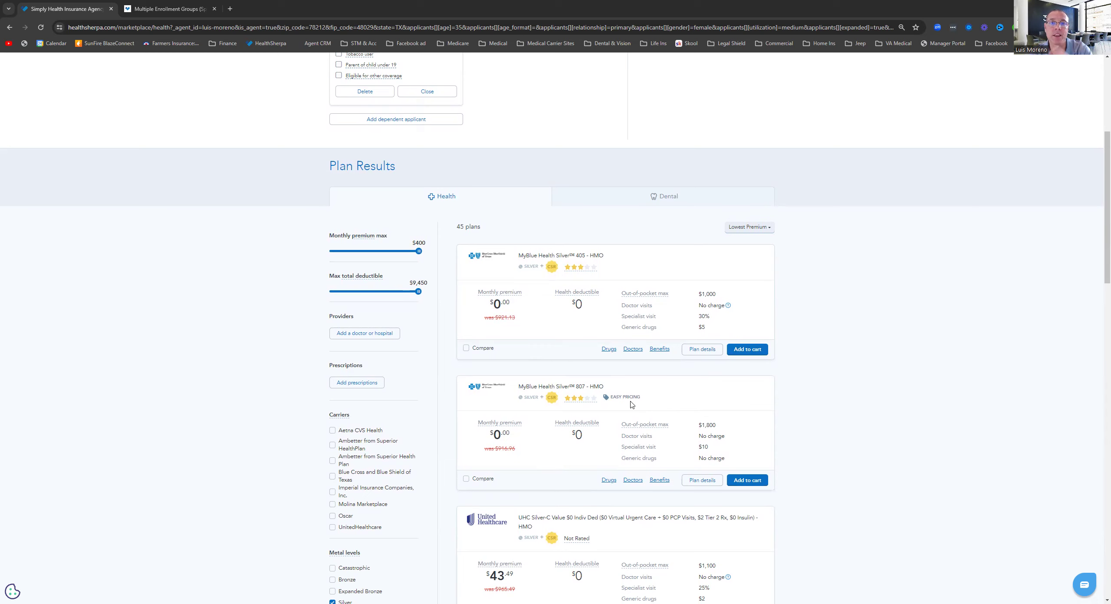
pyautogui.scroll(-2, 407, 326)
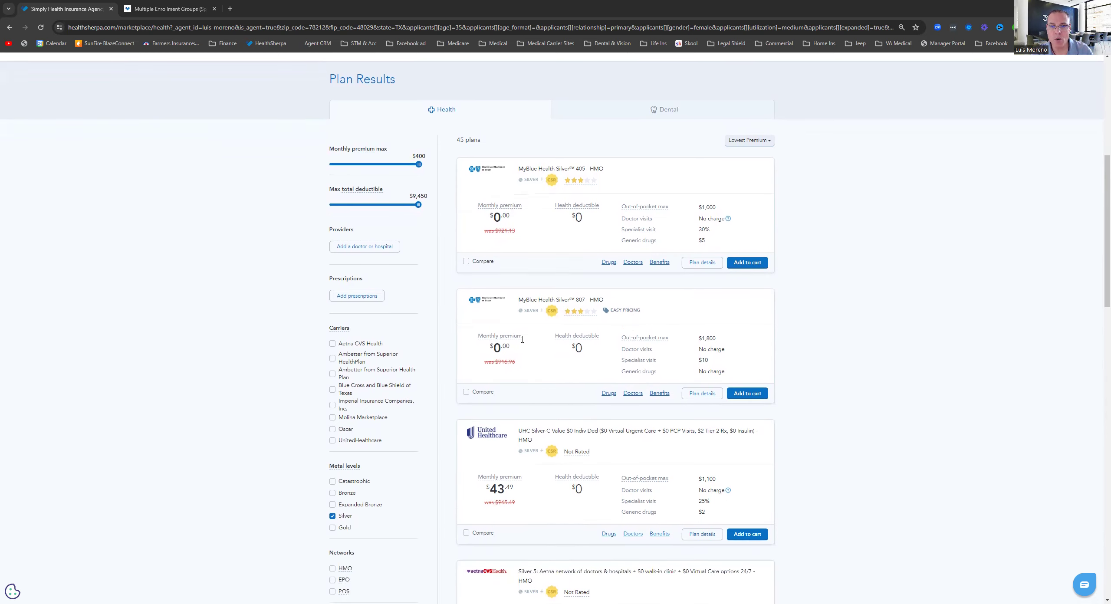
pyautogui.click(753, 395)
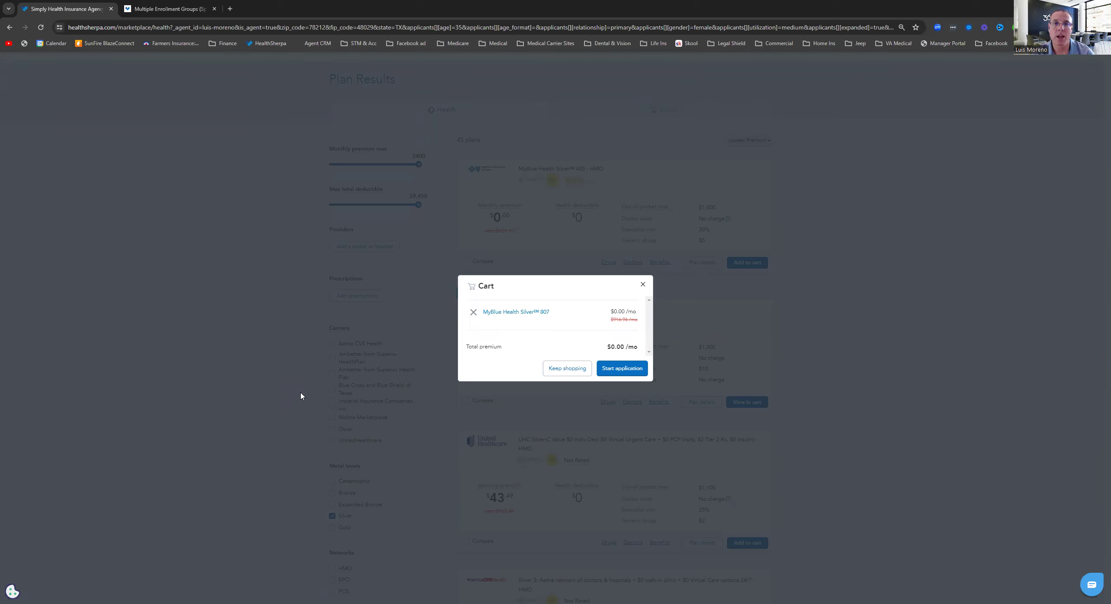
pyautogui.click(642, 284)
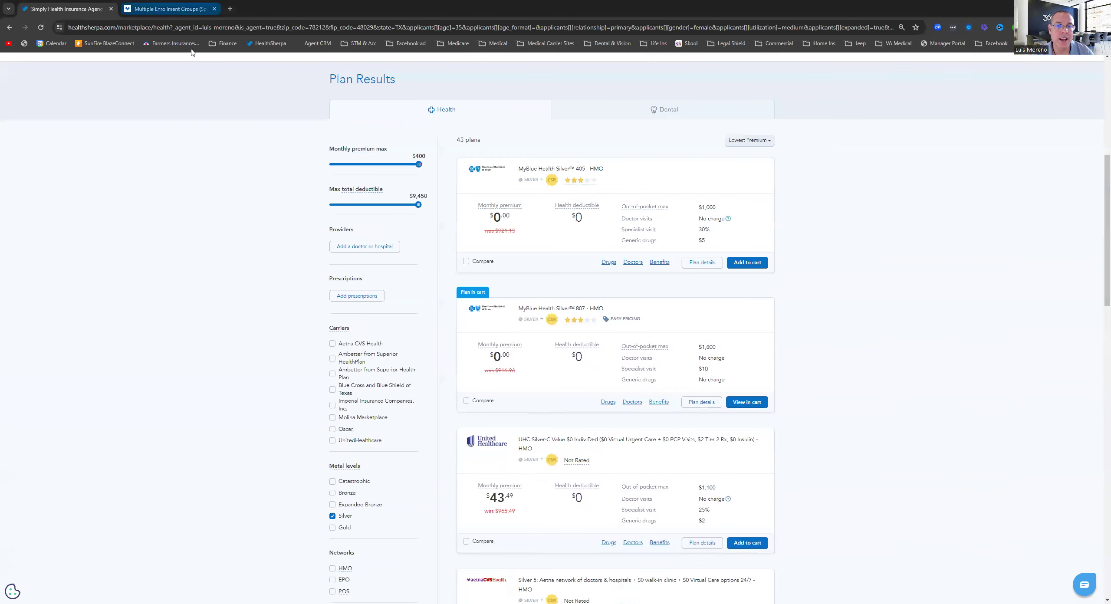
pyautogui.click(170, 10)
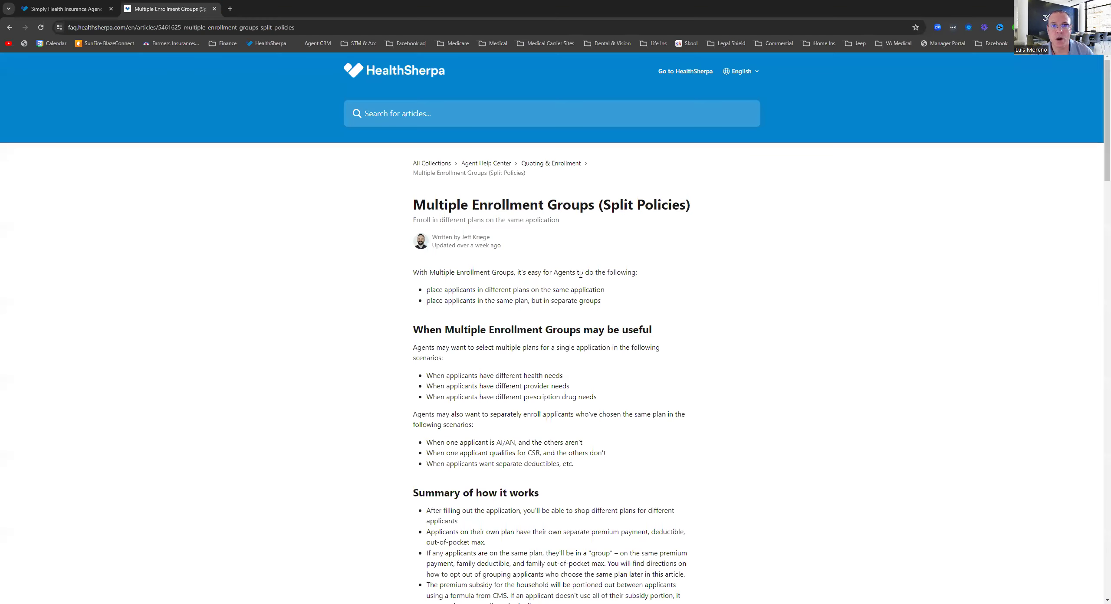
pyautogui.scroll(-1, 580, 274)
pyautogui.scroll(1, 580, 274)
pyautogui.scroll(-10, 580, 274)
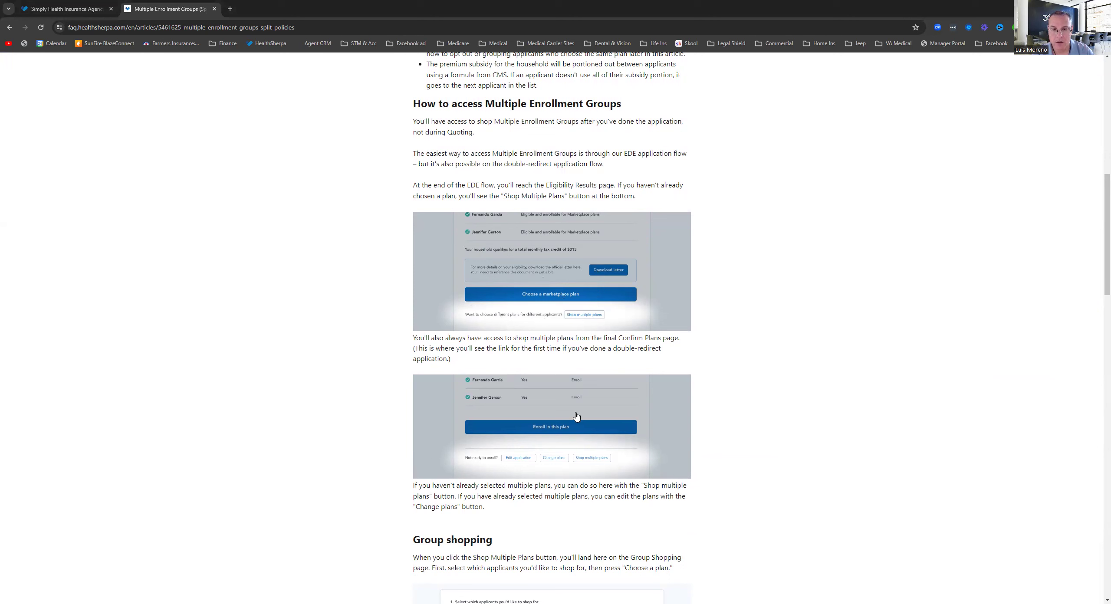
pyautogui.scroll(-1, 616, 357)
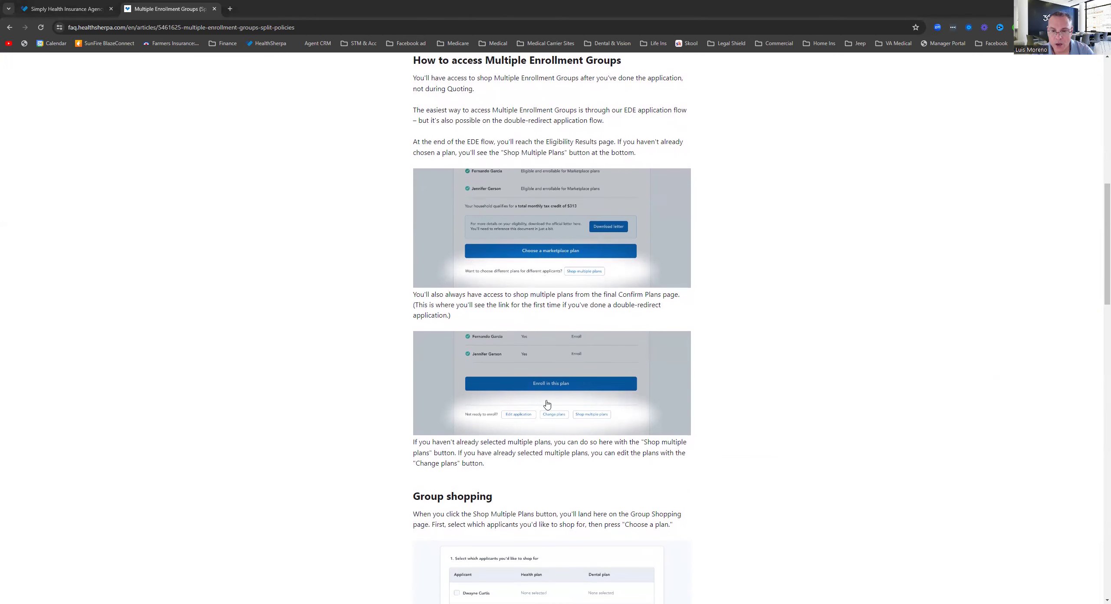
pyautogui.scroll(-1, 742, 368)
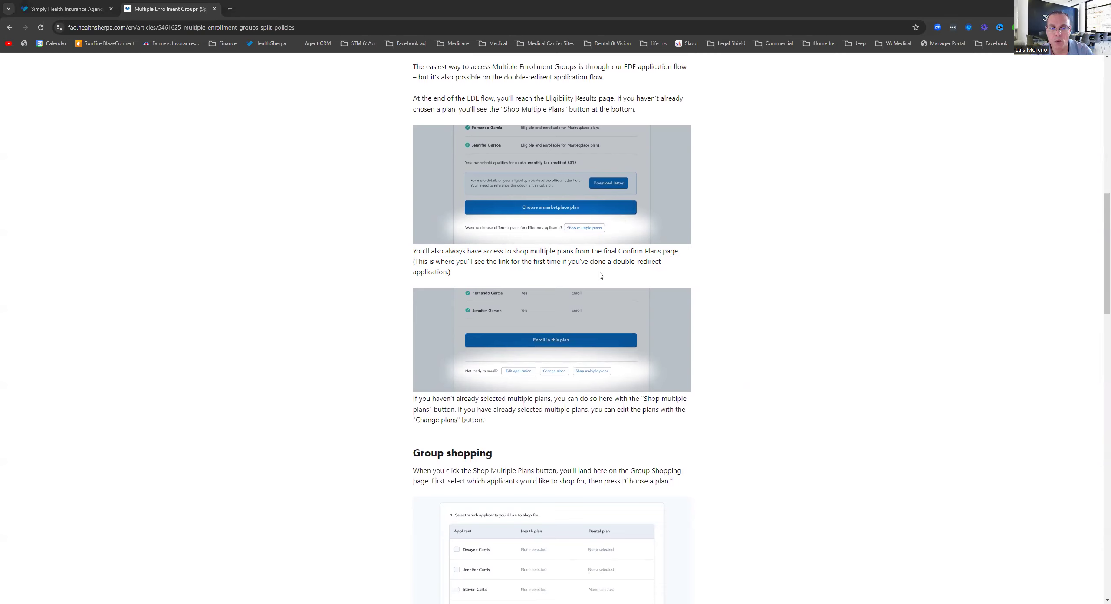
pyautogui.scroll(-1, 601, 275)
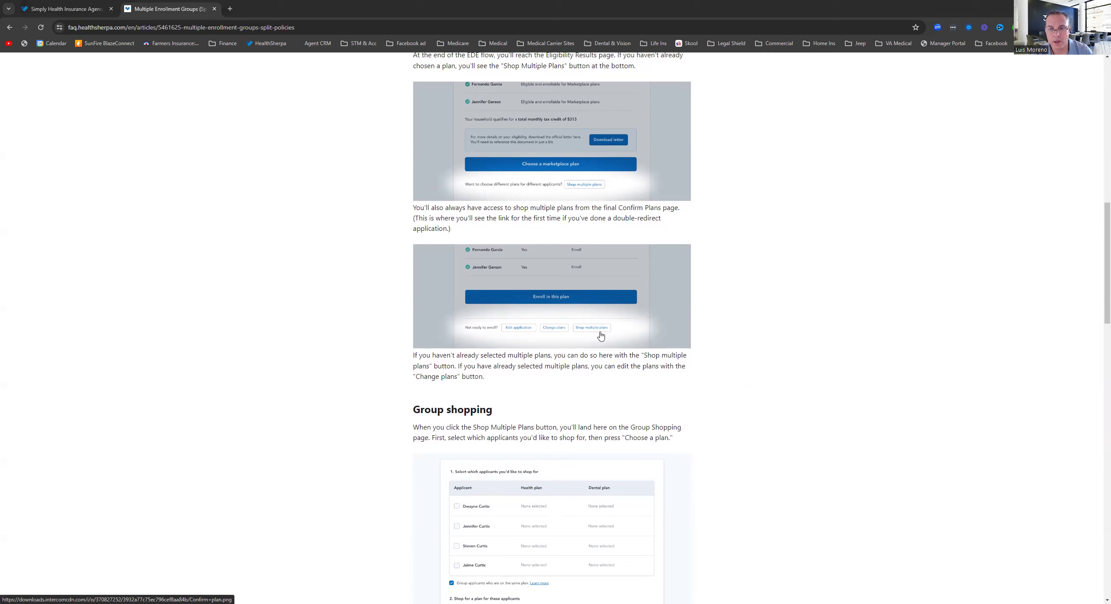
pyautogui.scroll(-3, 600, 332)
pyautogui.scroll(-2, 602, 331)
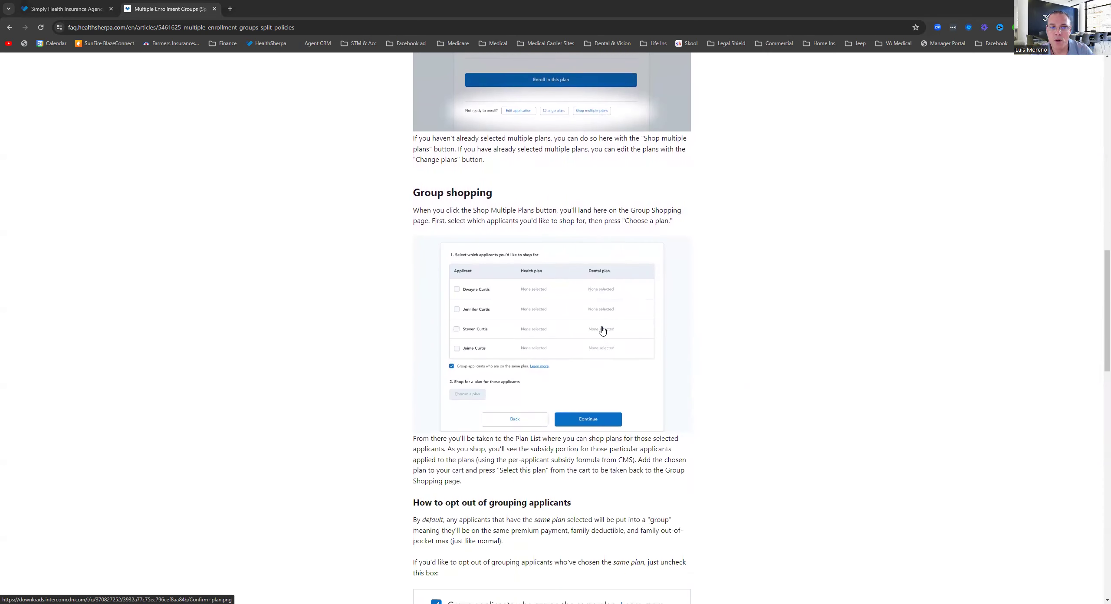
pyautogui.scroll(-1, 602, 331)
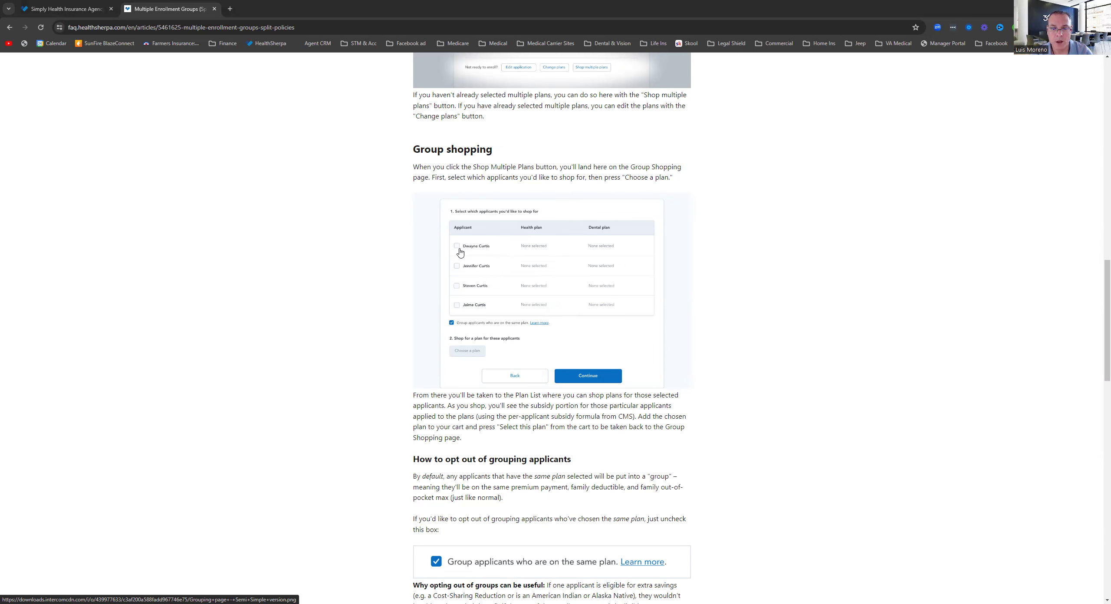
pyautogui.scroll(-3, 459, 252)
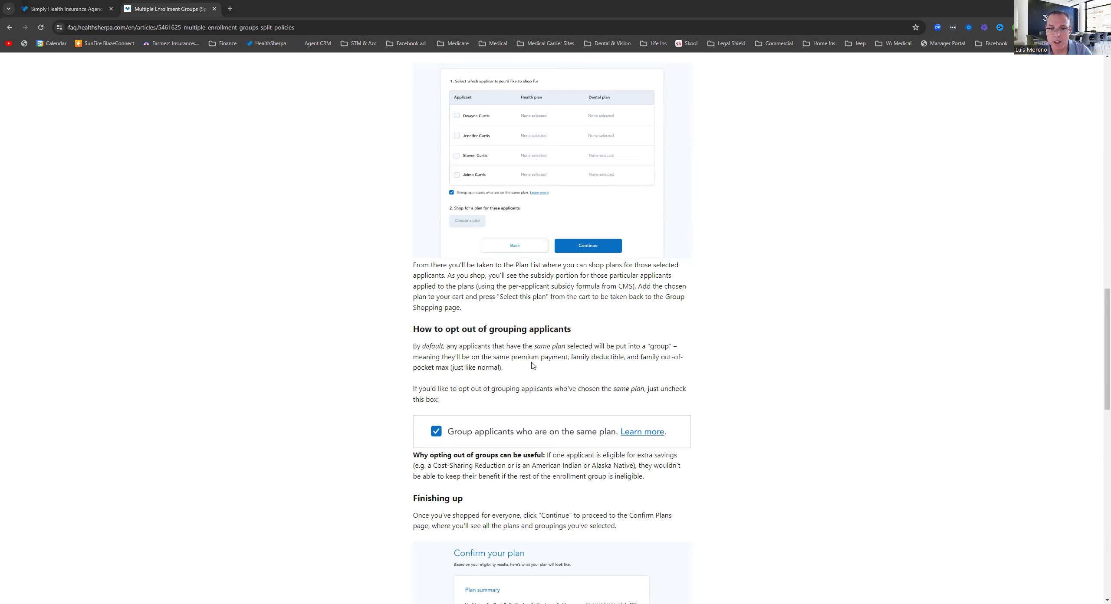
pyautogui.scroll(-2, 605, 354)
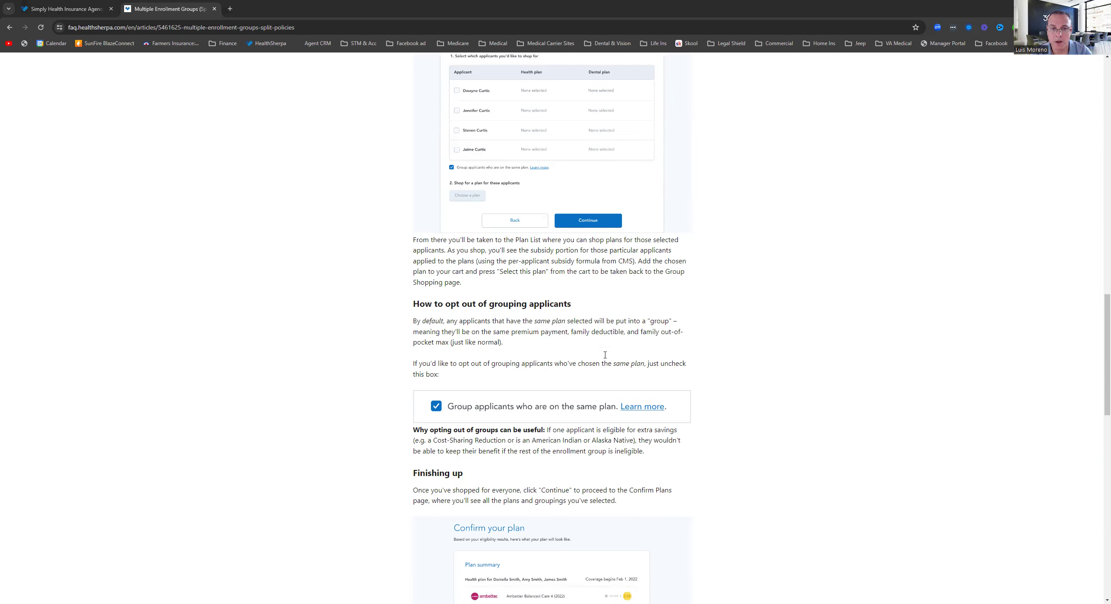
pyautogui.scroll(-6, 605, 354)
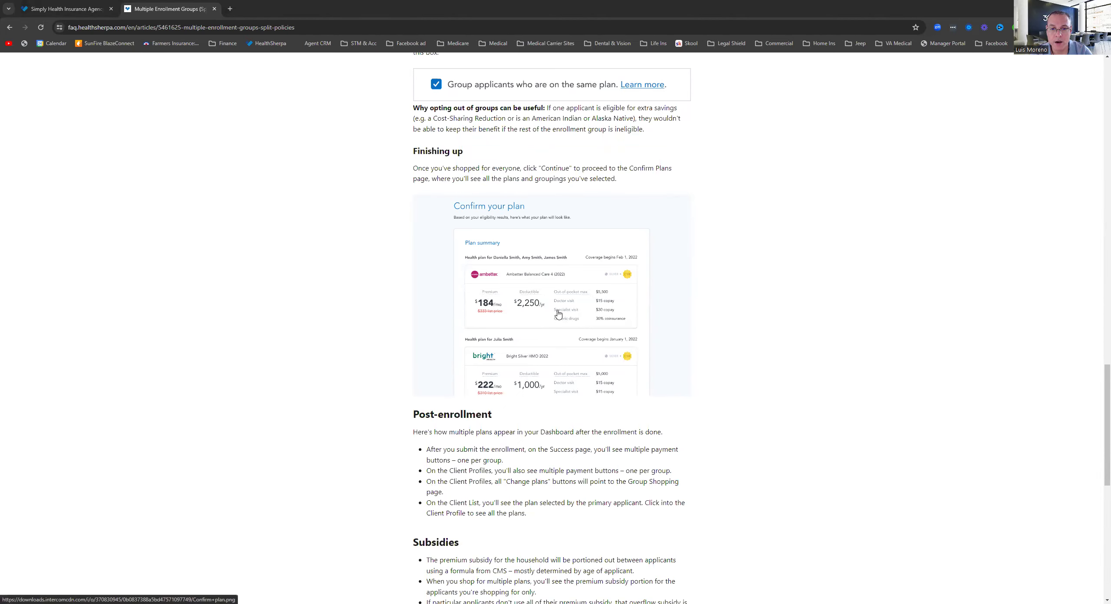
pyautogui.scroll(-1, 554, 316)
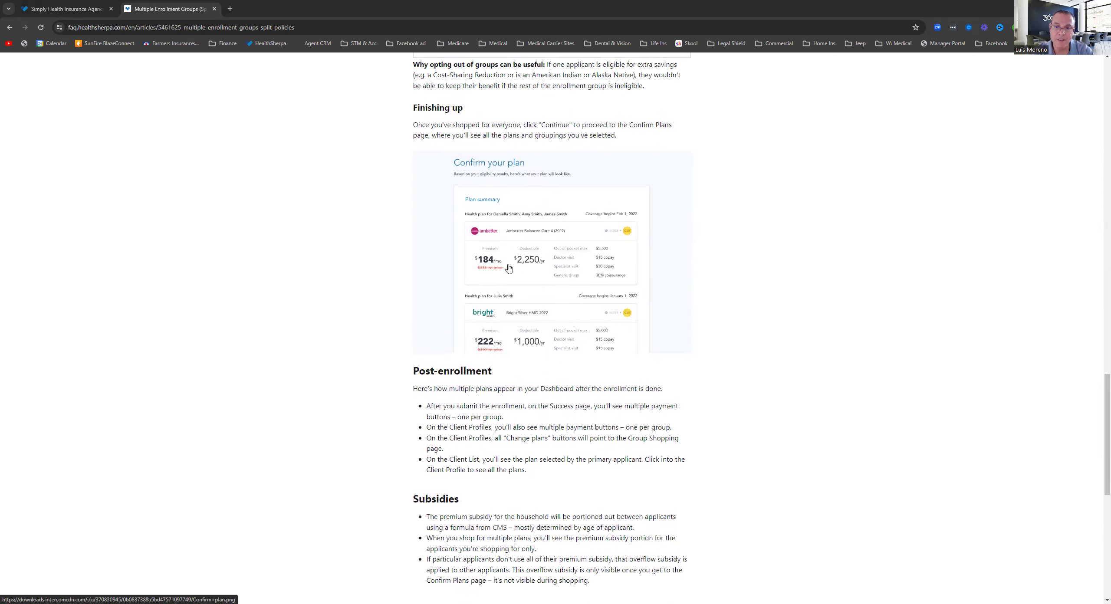
pyautogui.scroll(-4, 508, 268)
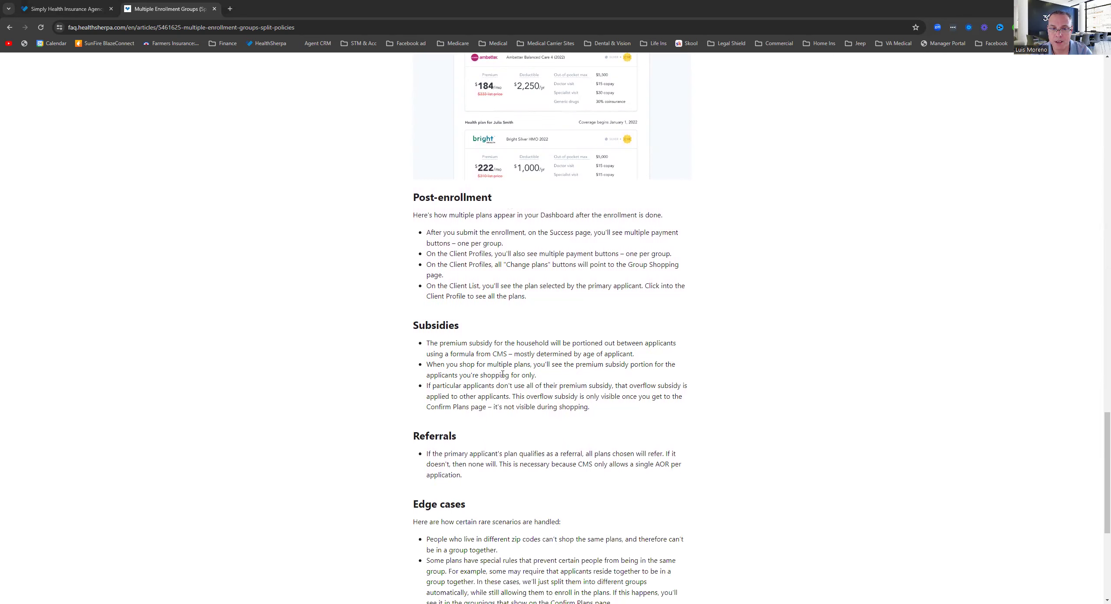
pyautogui.scroll(-3, 549, 376)
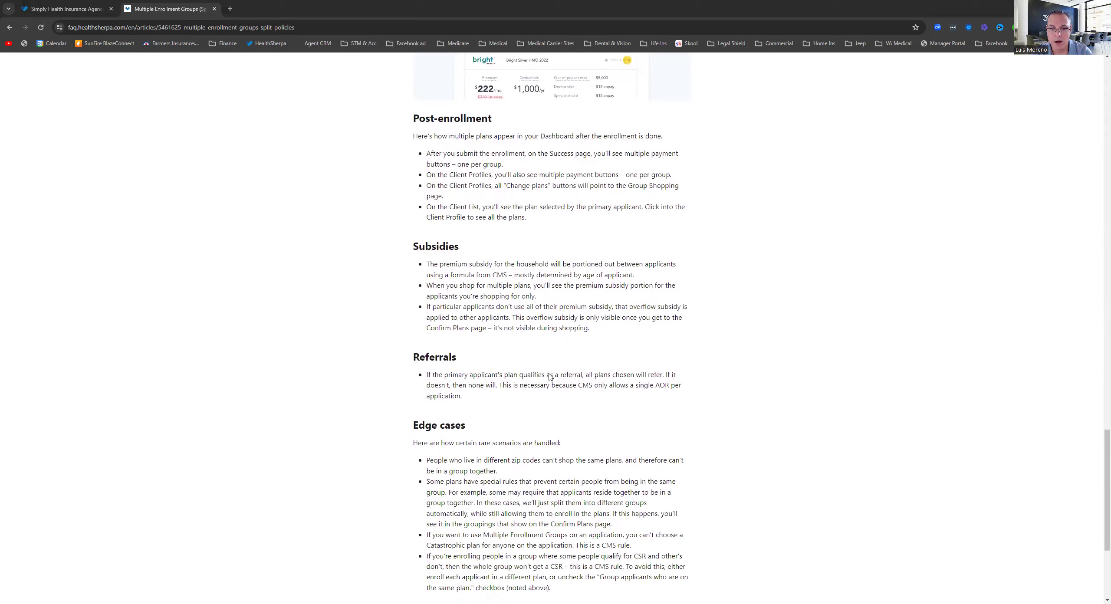
pyautogui.scroll(2, 548, 376)
pyautogui.scroll(20, 548, 377)
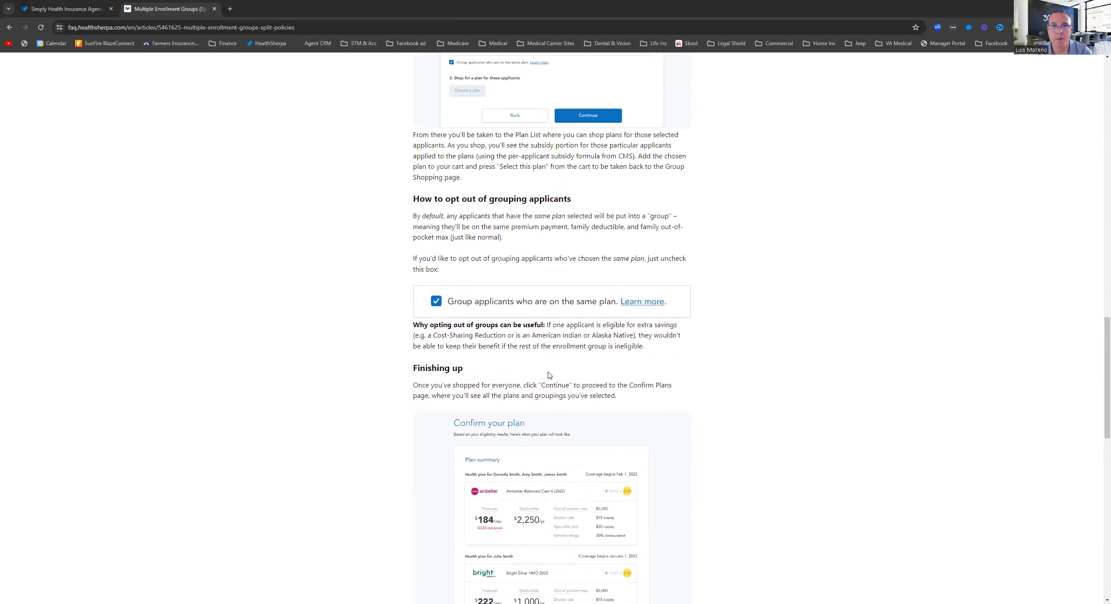
pyautogui.scroll(9, 552, 374)
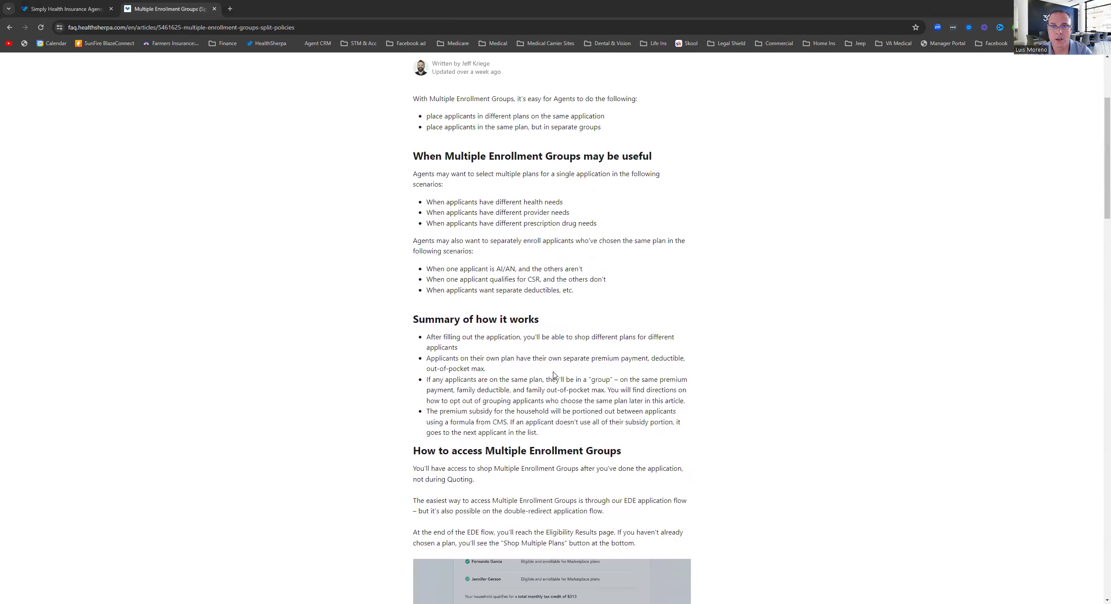